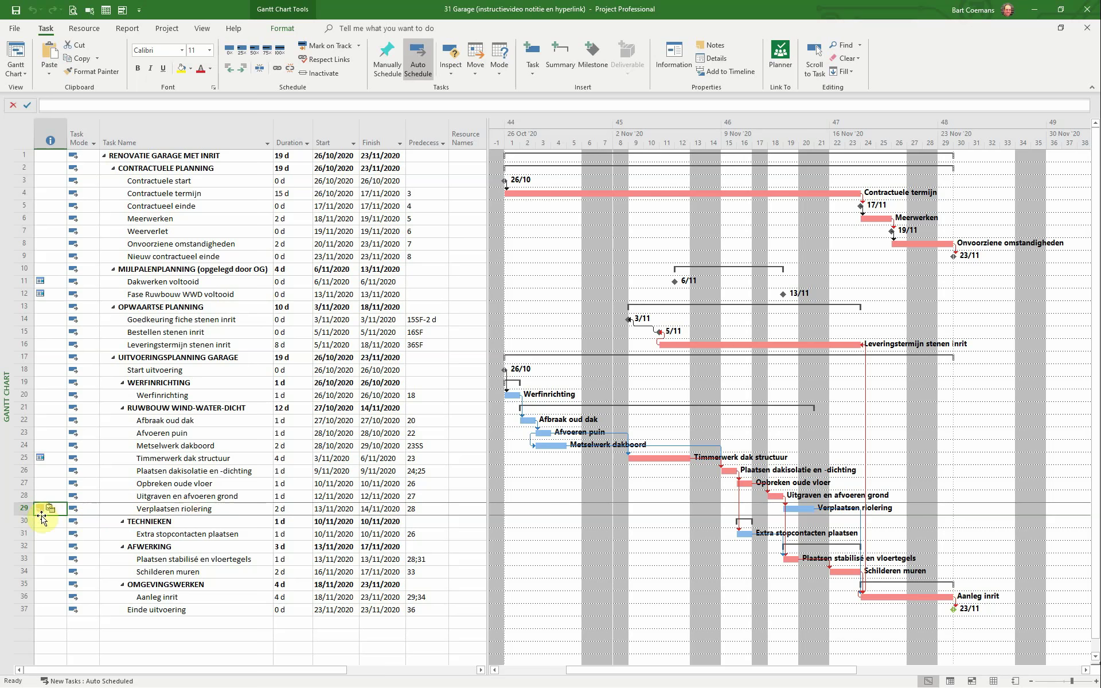
Add a bulleted note to the task Opbreken oude vloer reading "Nog container bestellen" and "Locatie bepalen"
mouse_move(41, 511)
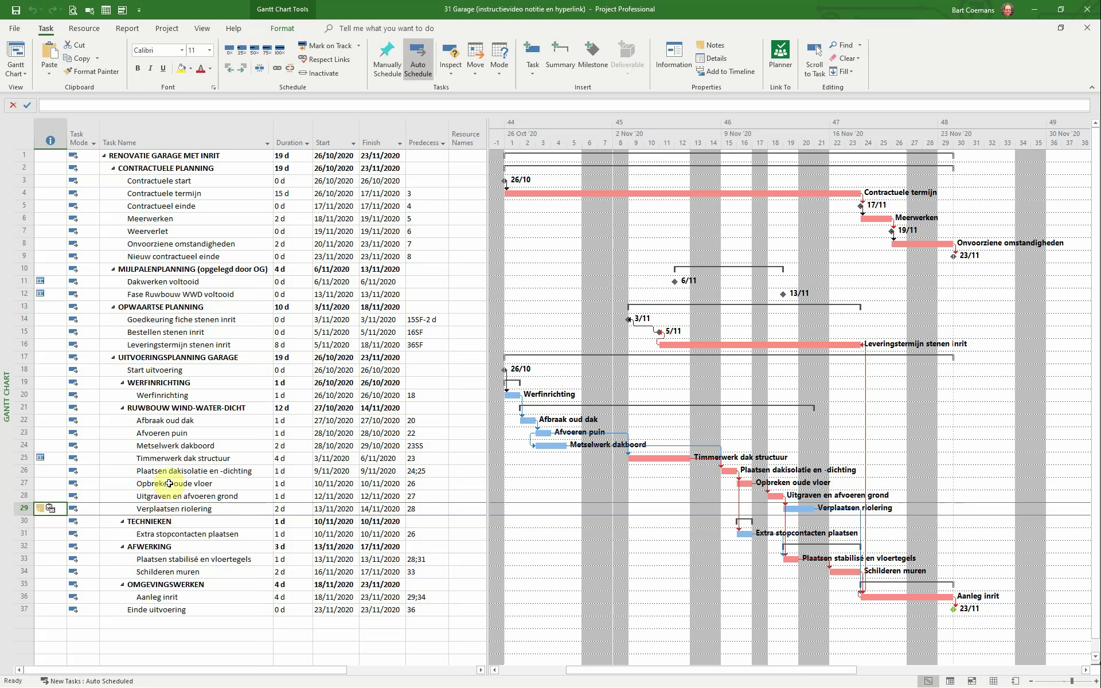
click(170, 485)
double_click(170, 485)
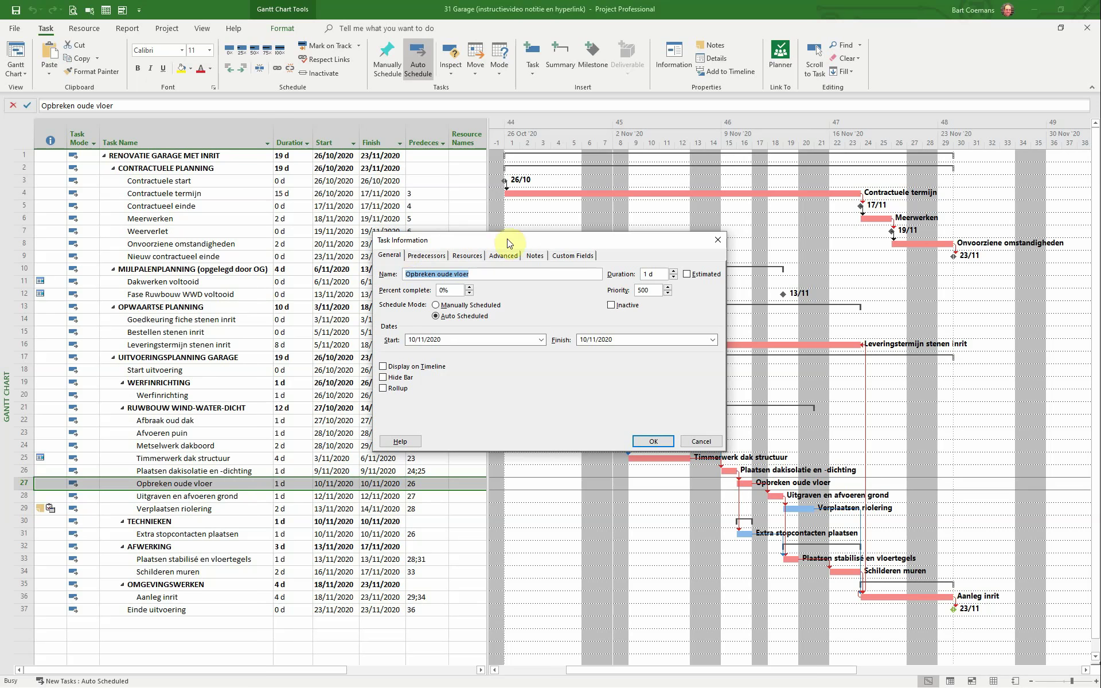
click(529, 259)
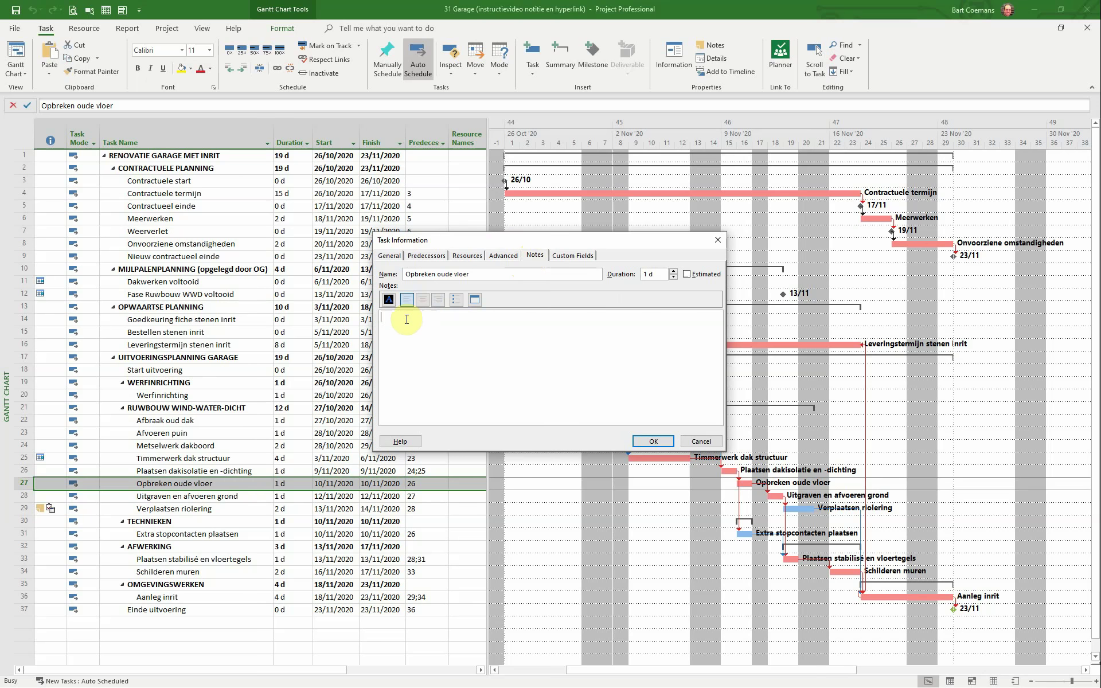
text(Nog container bestellen)
click(457, 300)
key(Return)
text(Locatie bepalen)
click(648, 442)
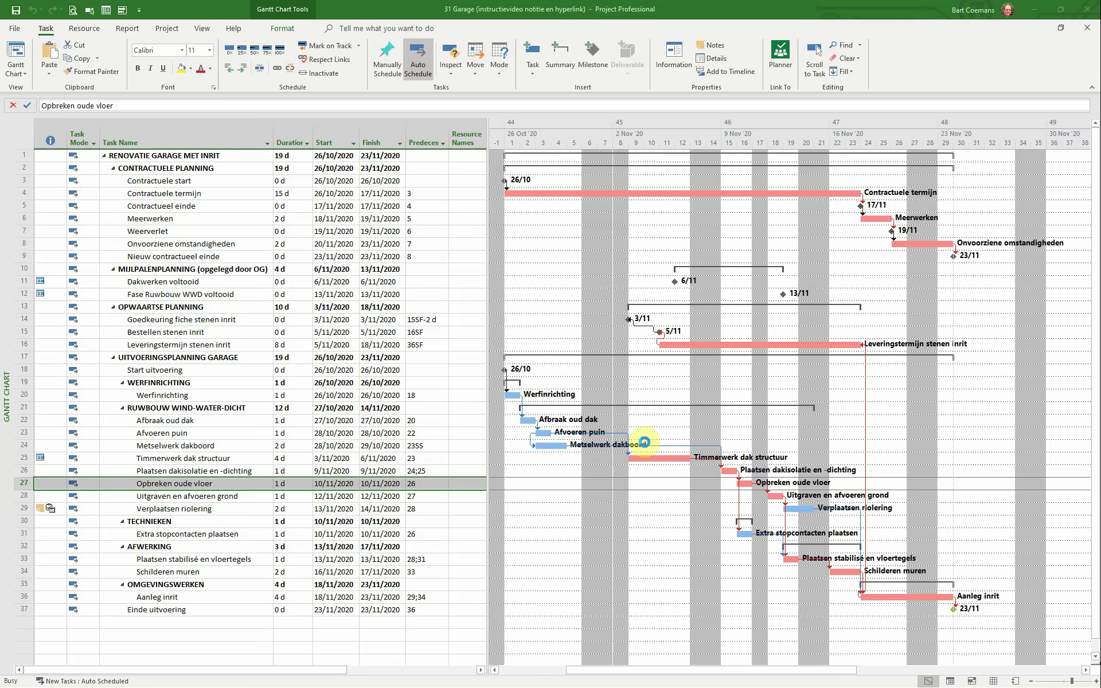
click(55, 485)
mouse_move(50, 486)
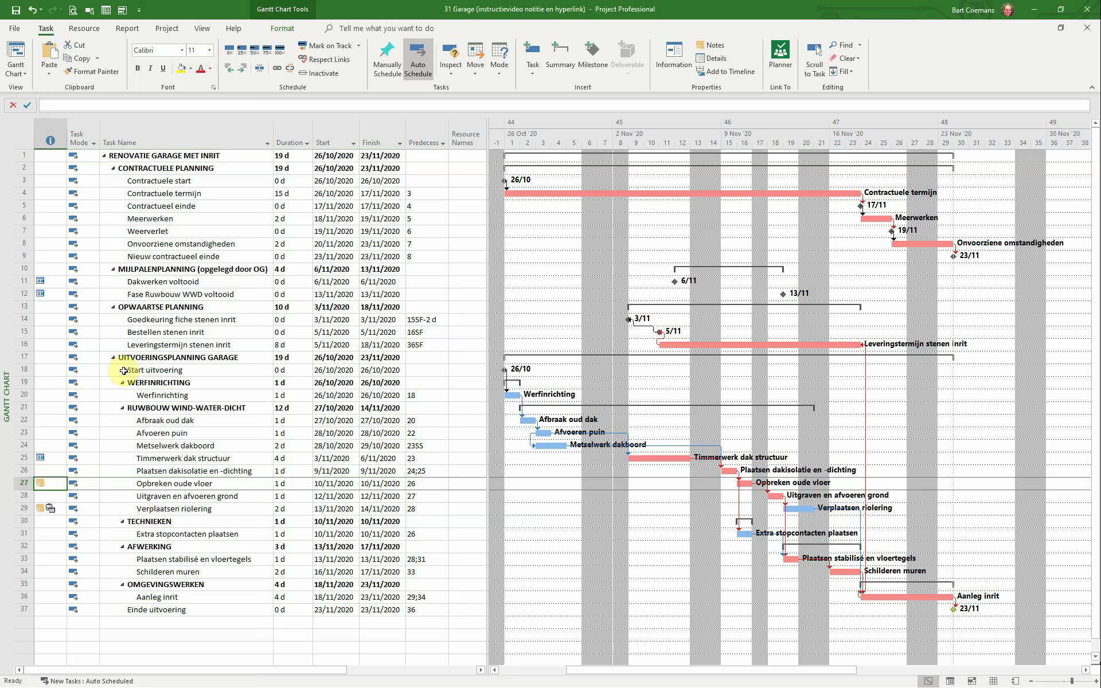
Insert a Notes column in front of the Task Name column in the task table
right_click(154, 137)
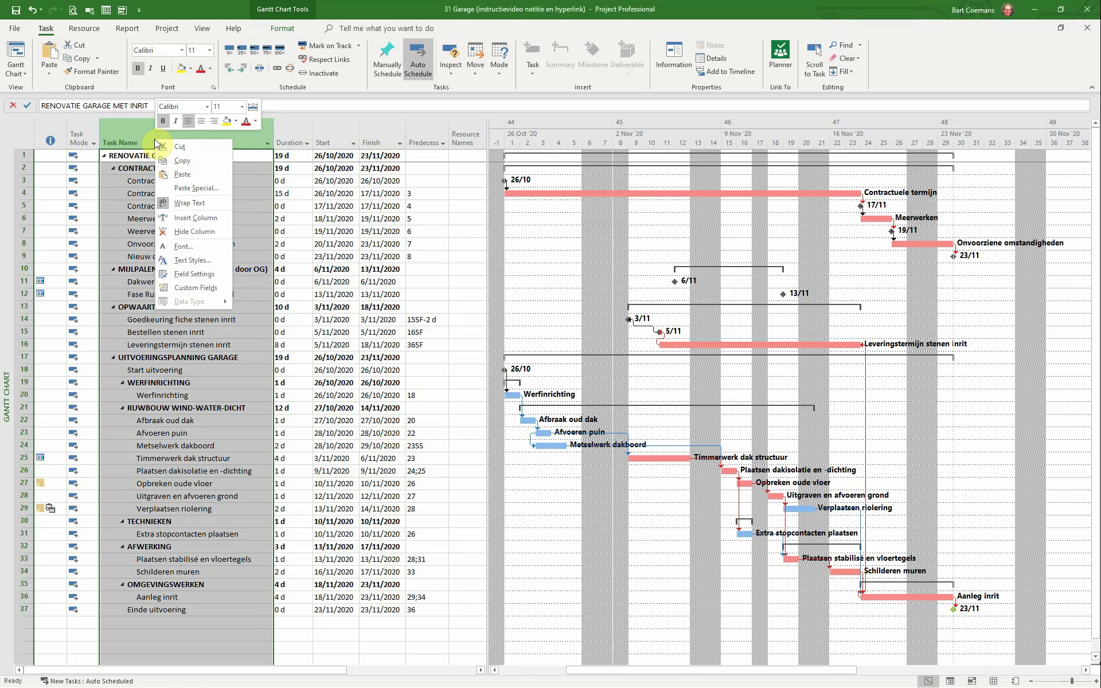
click(186, 217)
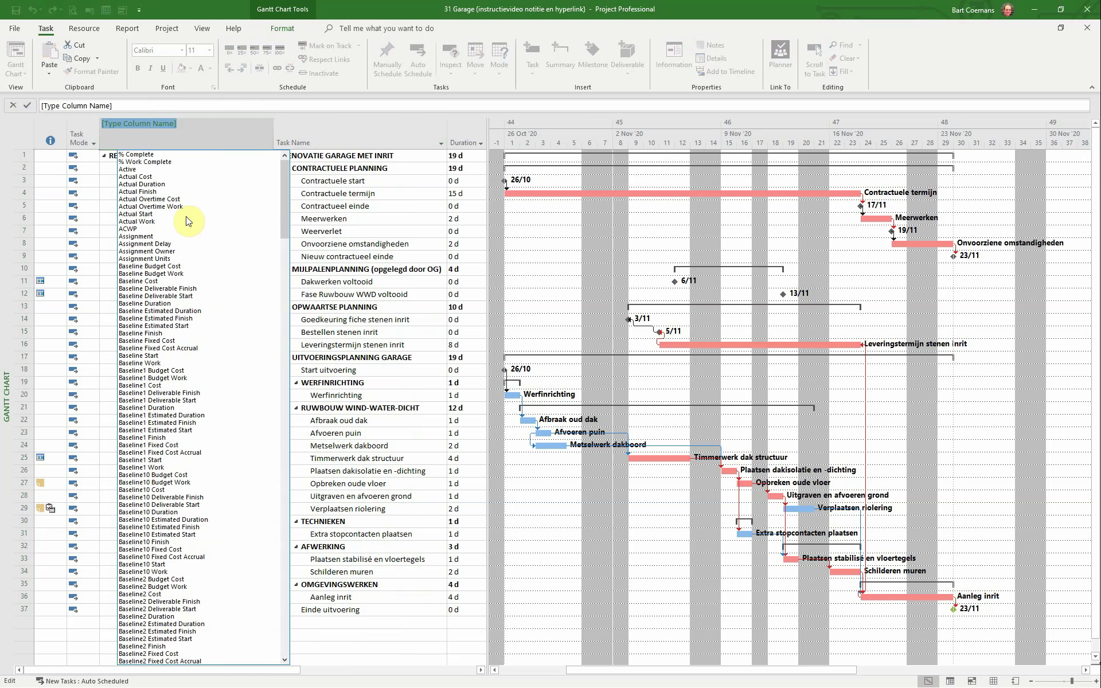
text(notes)
key(Return)
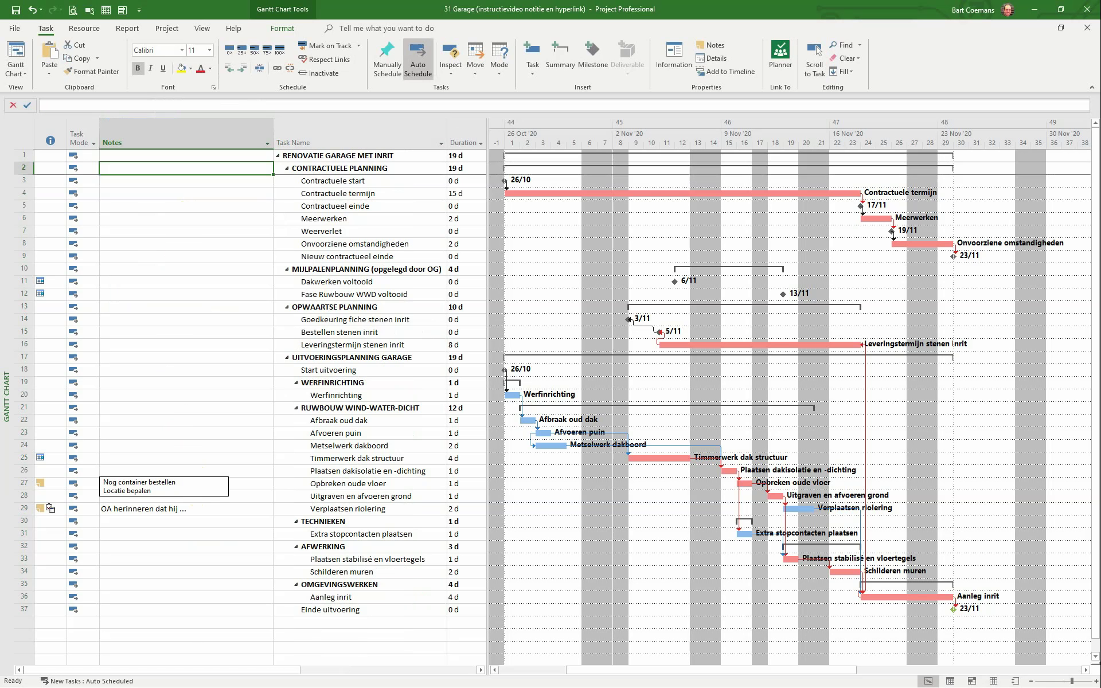
Hide the Notes column from the task table
click(199, 134)
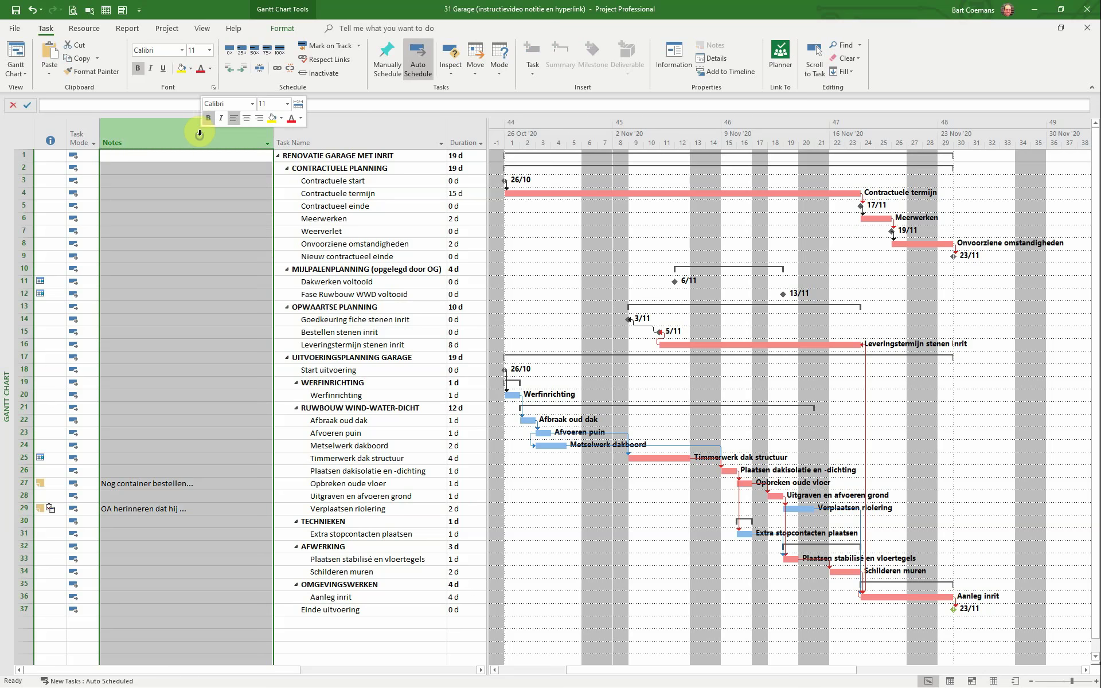
right_click(199, 134)
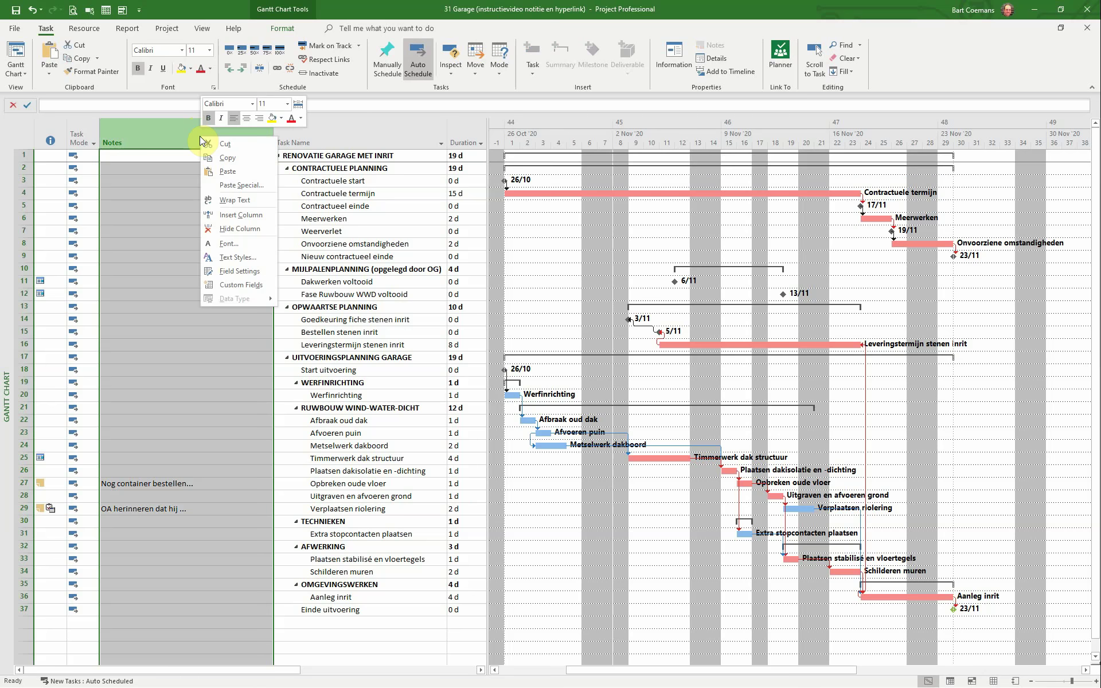
click(242, 230)
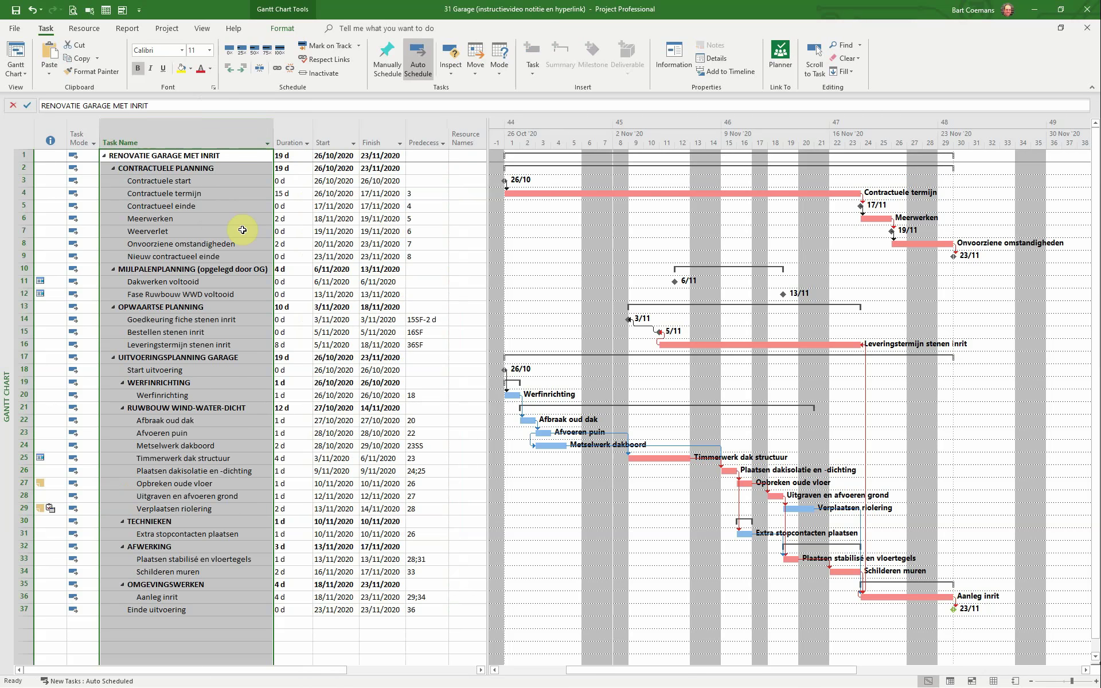
click(160, 471)
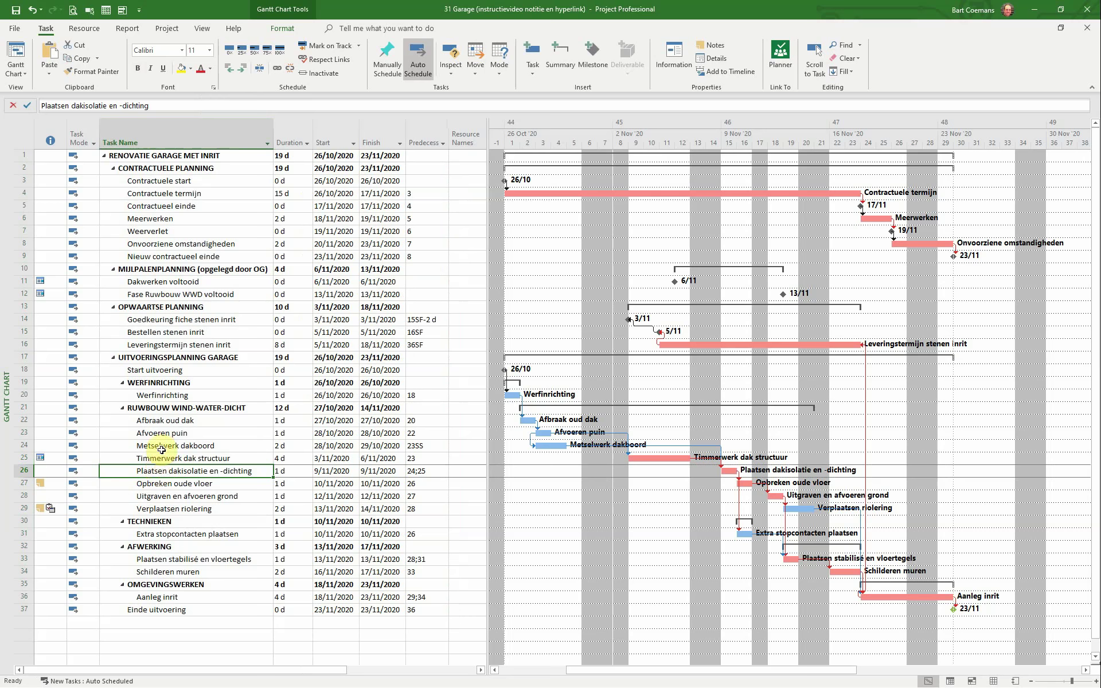
right_click(114, 446)
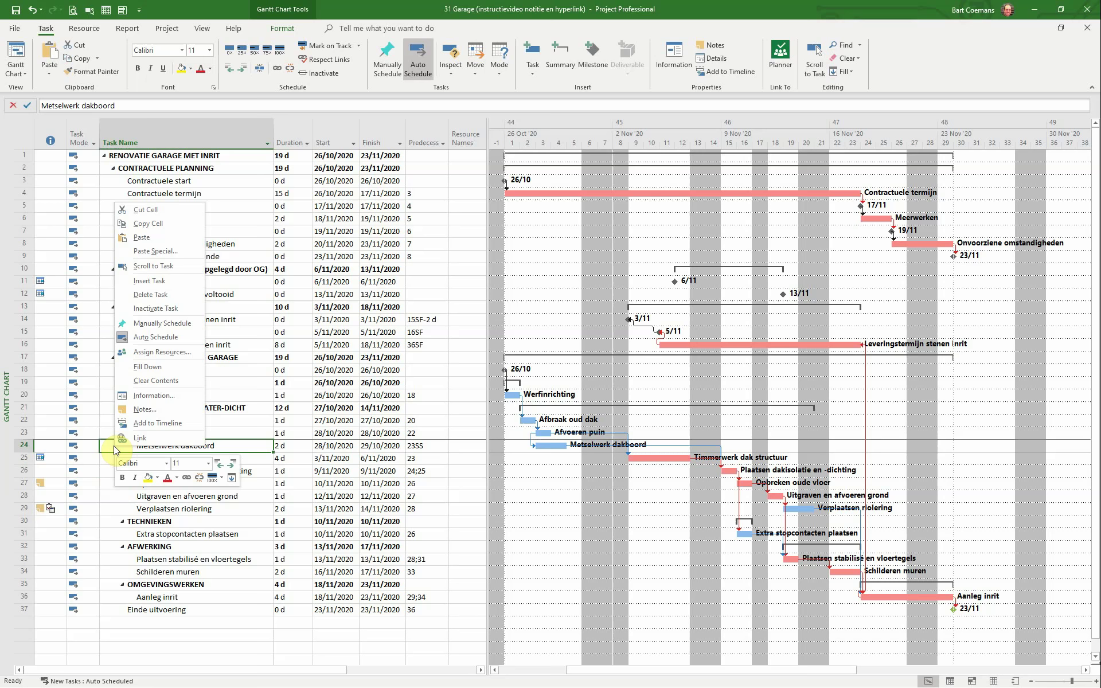
click(148, 437)
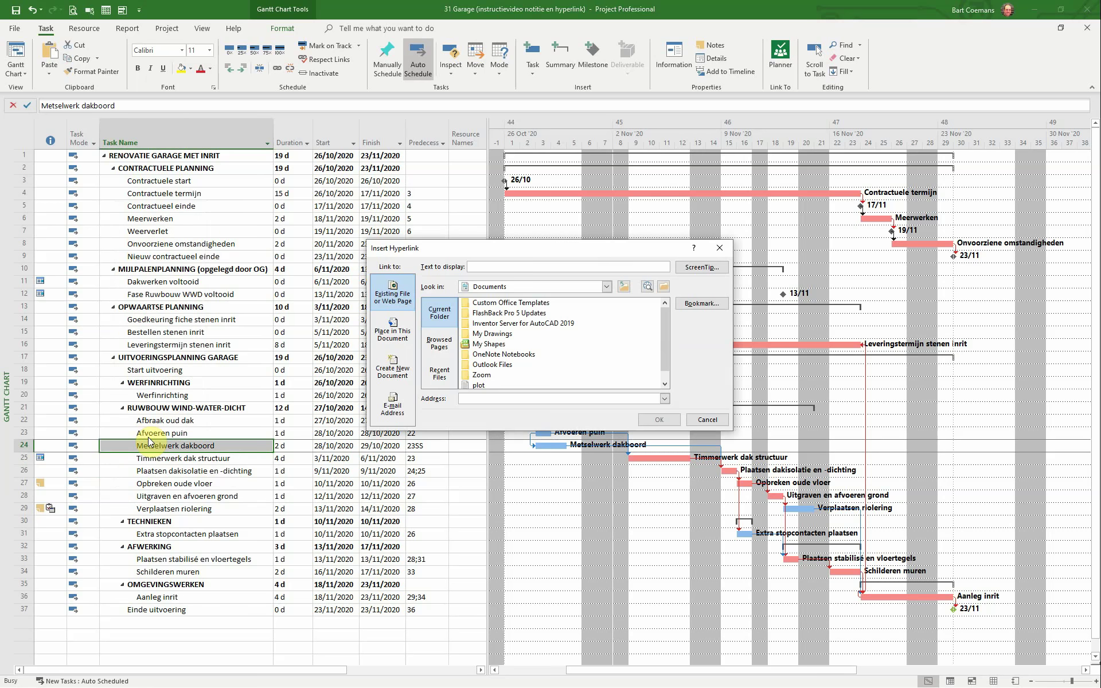
click(384, 293)
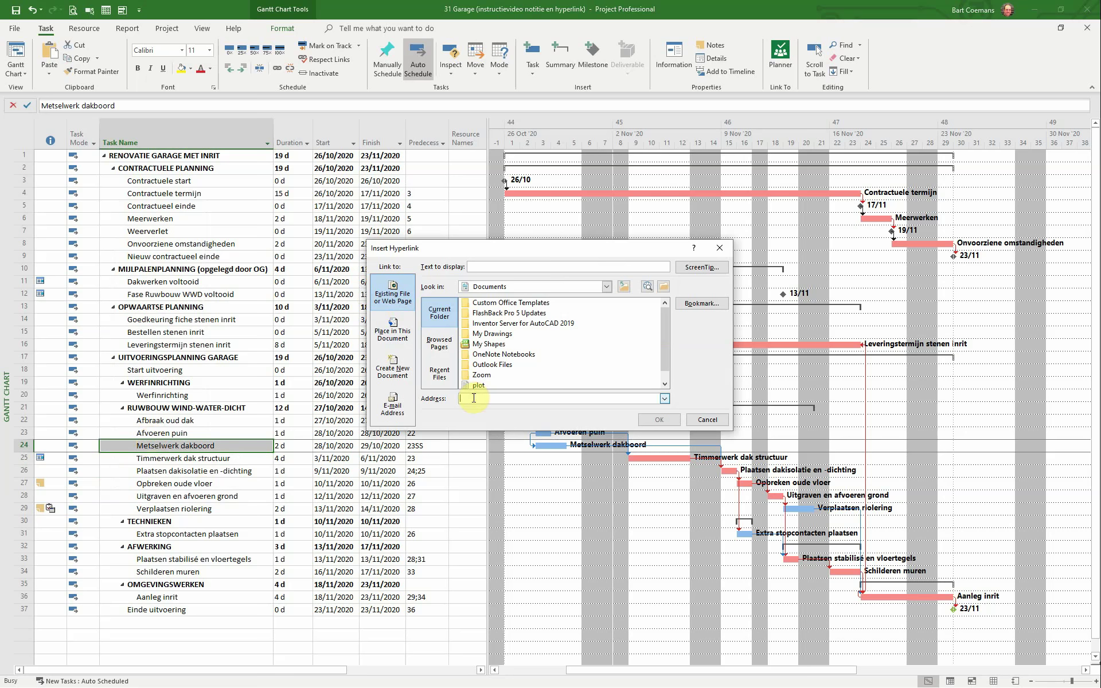
text(www.wtcb.b)
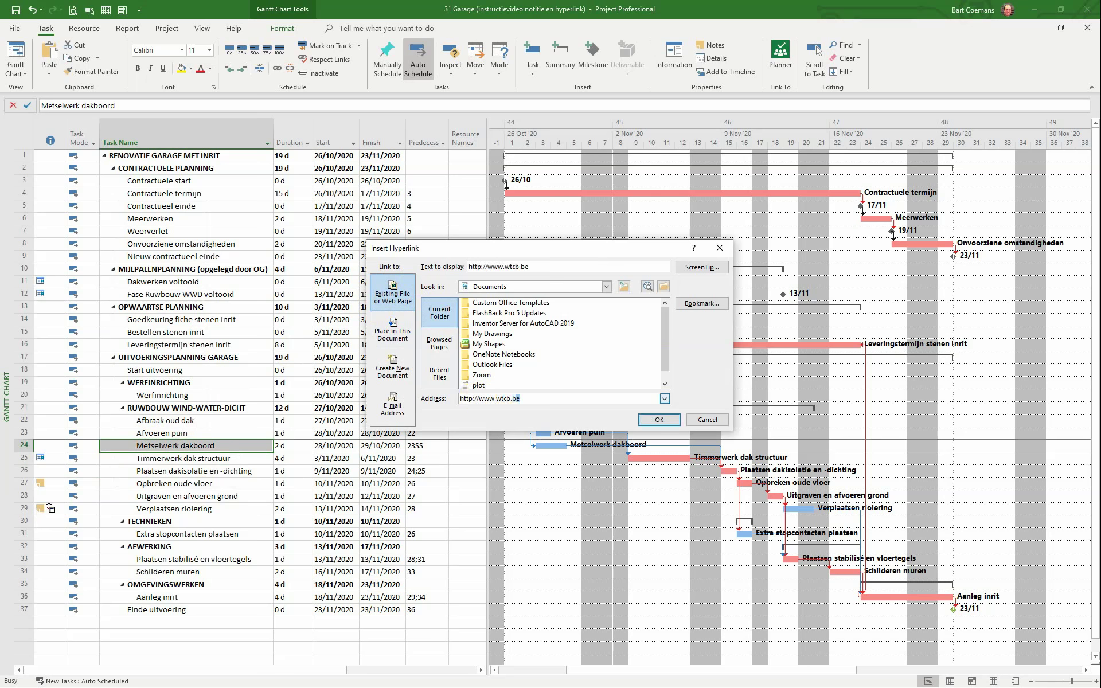
text(e)
click(653, 421)
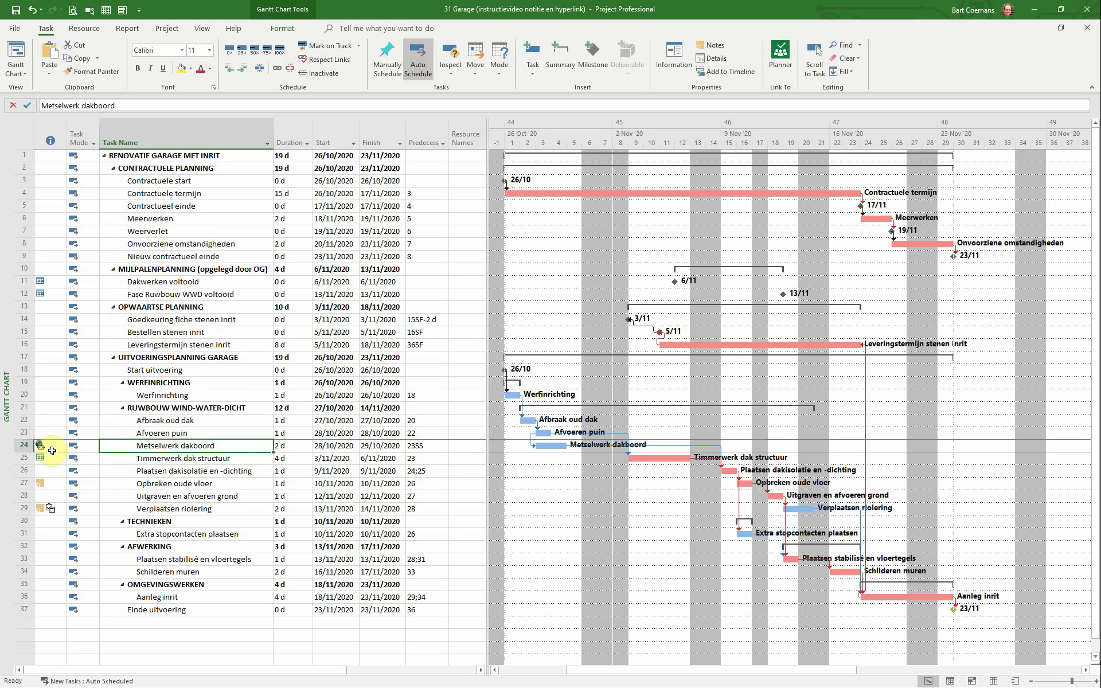
Open the web hyperlink of the task Metselwerk dakboord to check it, and close the browser window
mouse_move(52, 451)
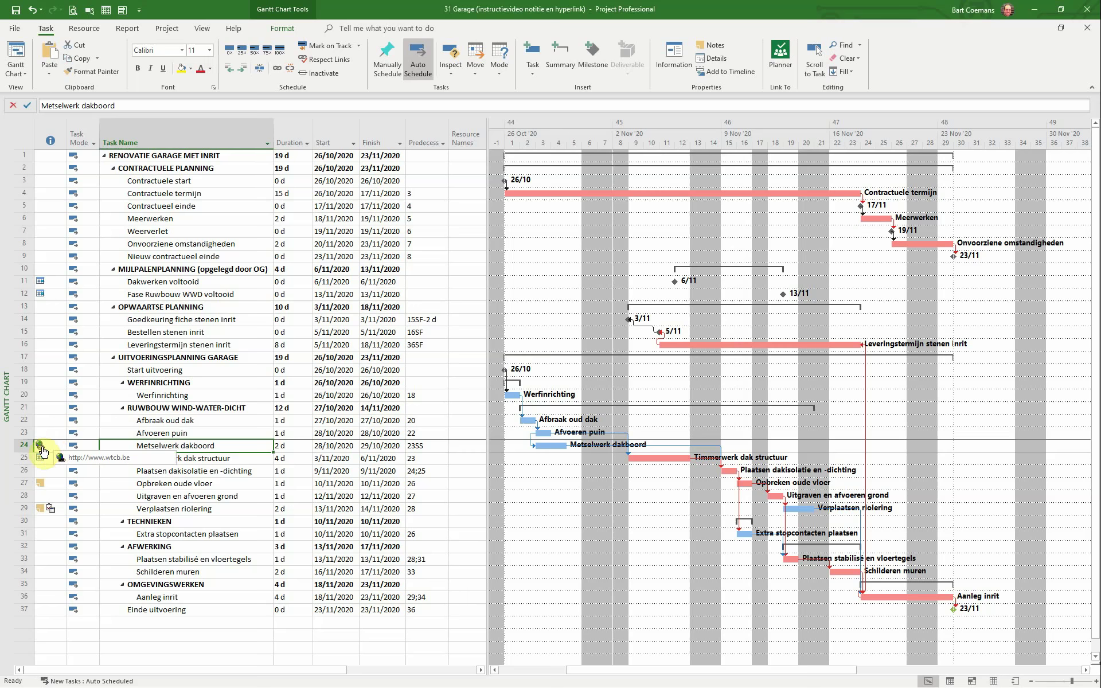
click(40, 450)
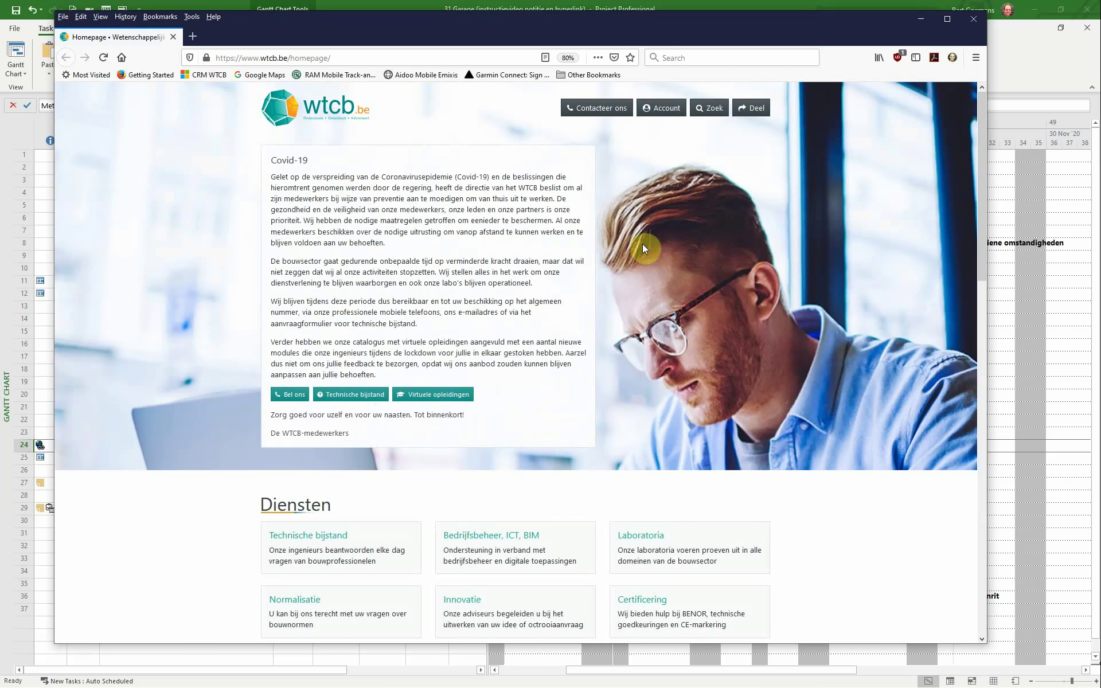
click(969, 22)
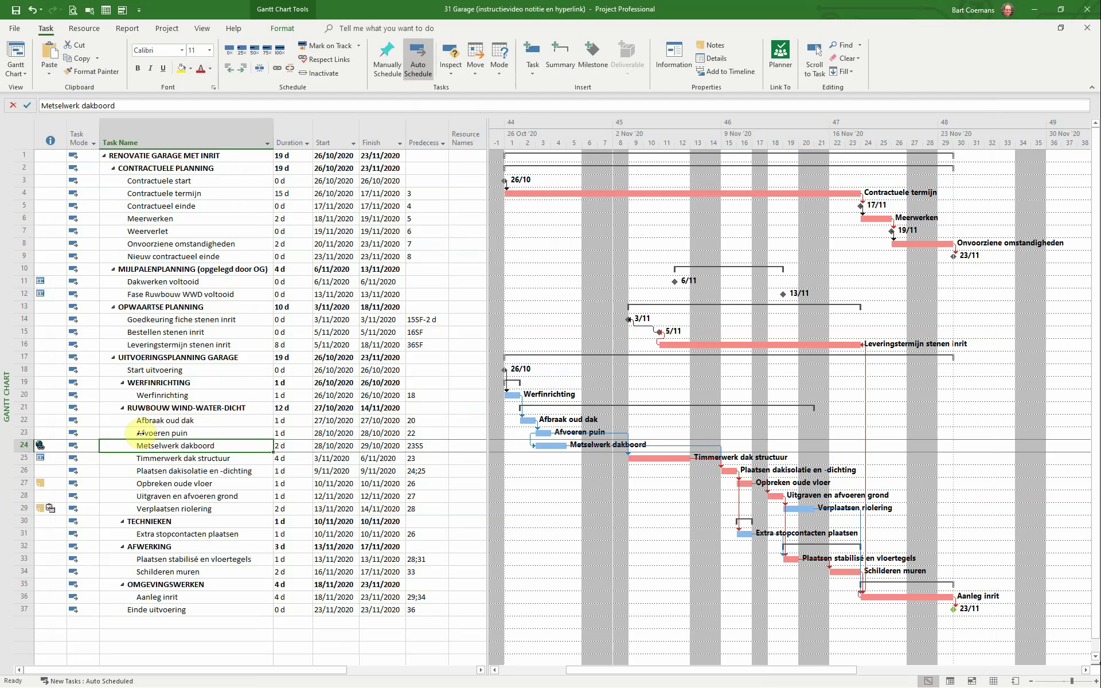
Add a hyperlink on the task Werfinrichting to the portrait photo file (.jpg) in the personal user folder under Users
click(145, 395)
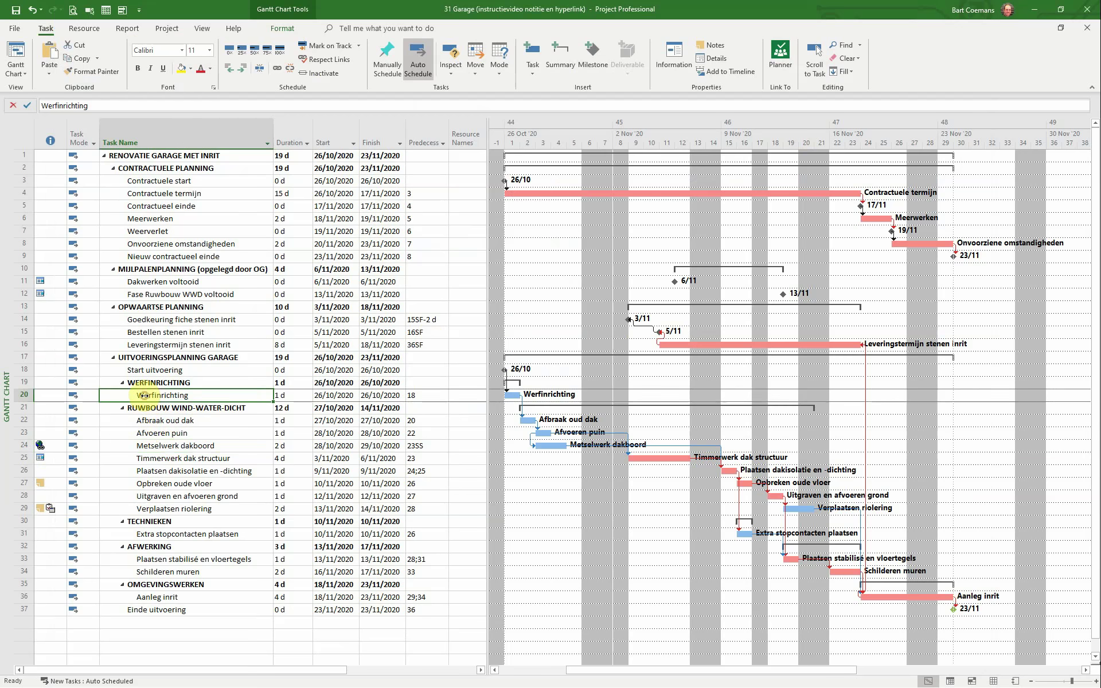
right_click(145, 395)
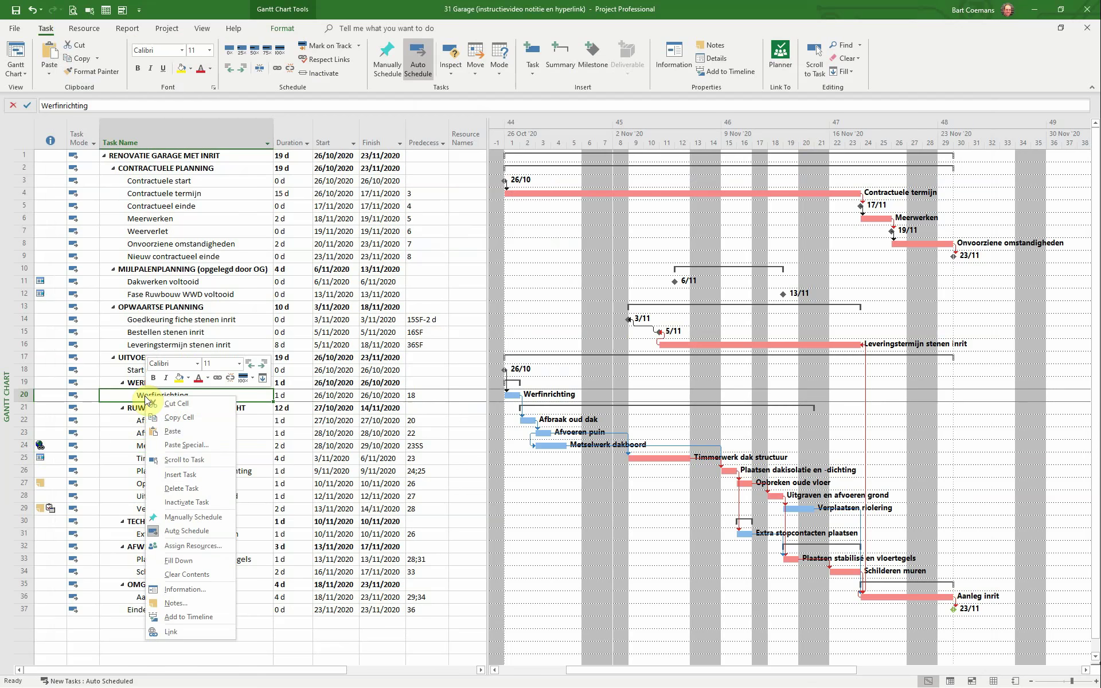
click(177, 629)
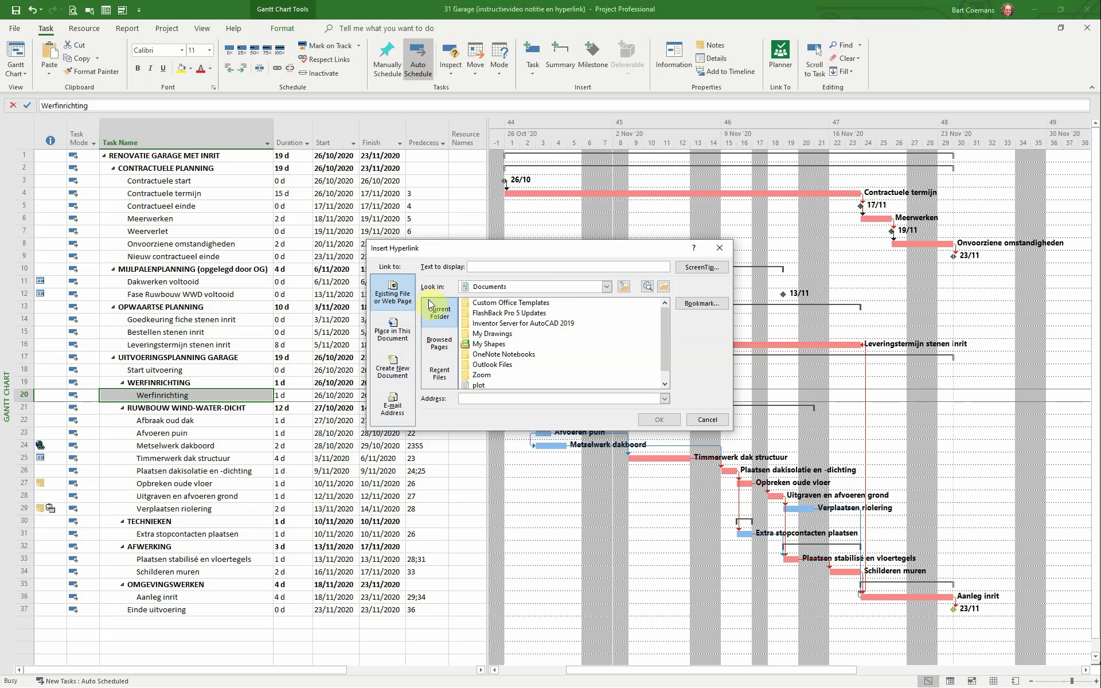
click(605, 290)
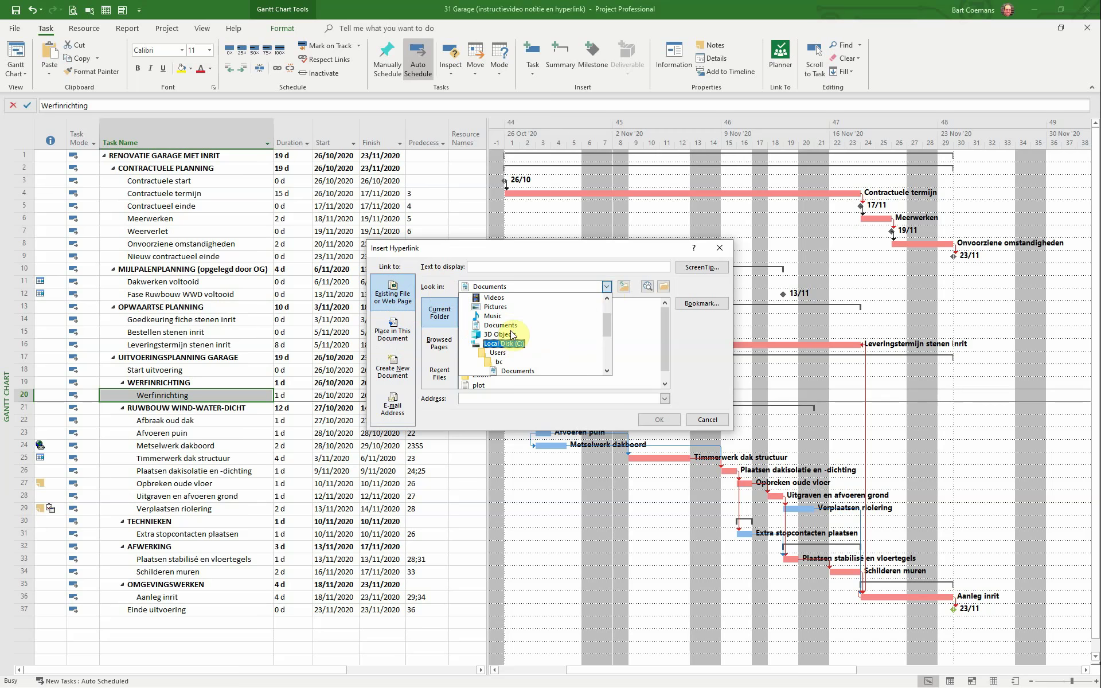
click(500, 362)
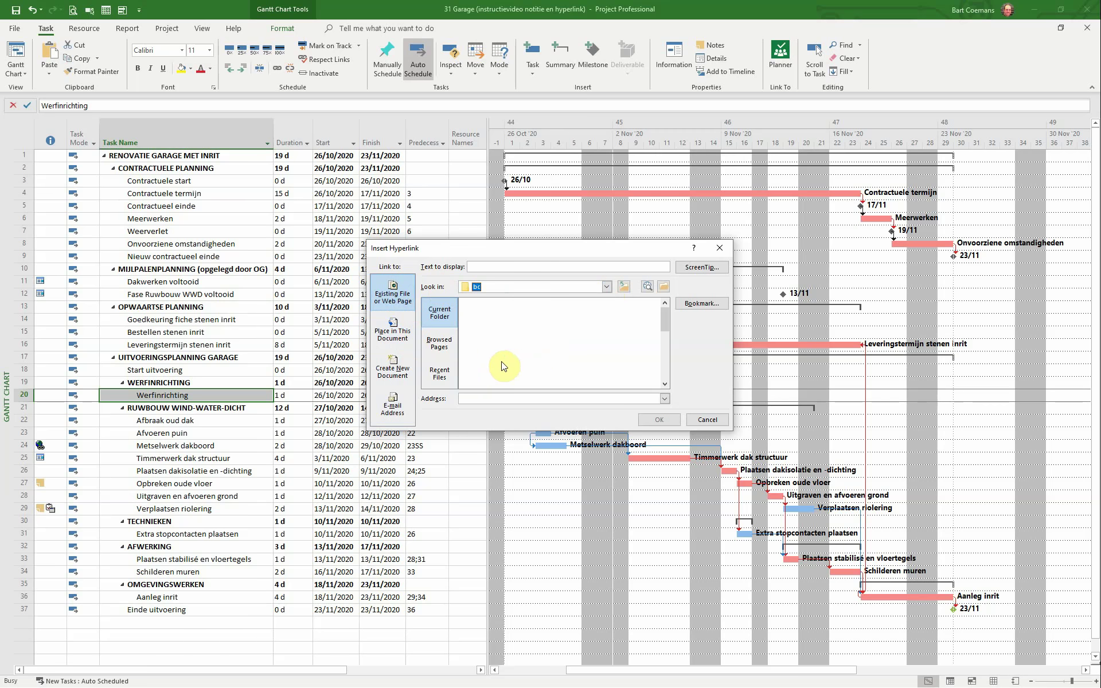
scroll(542, 344, down, 4)
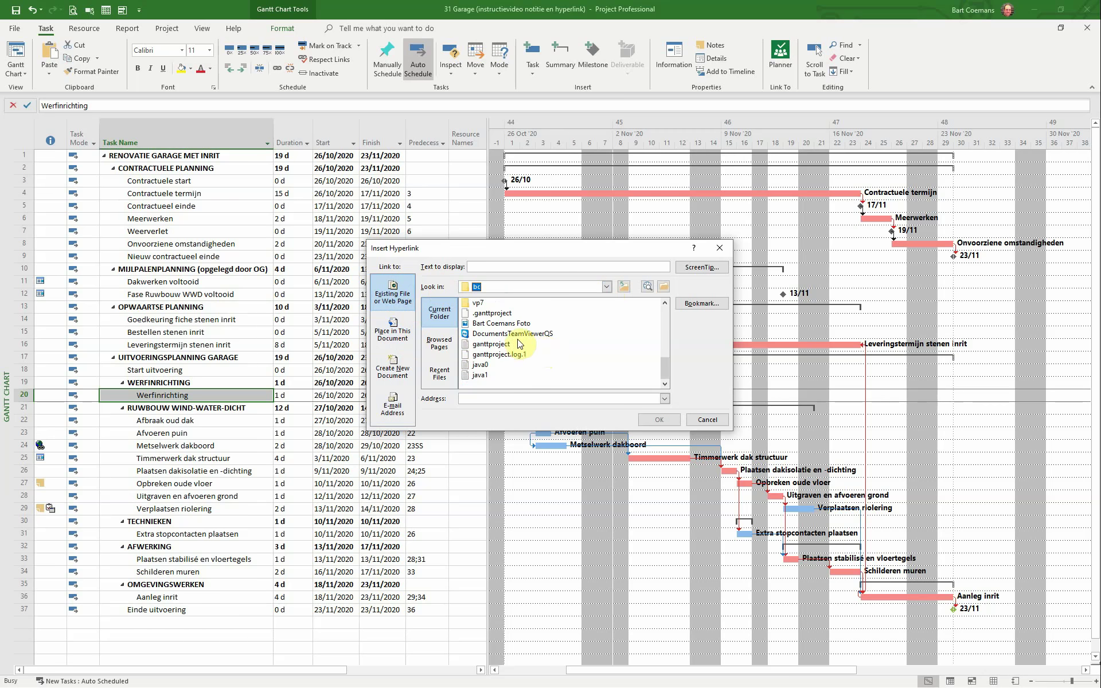
click(503, 325)
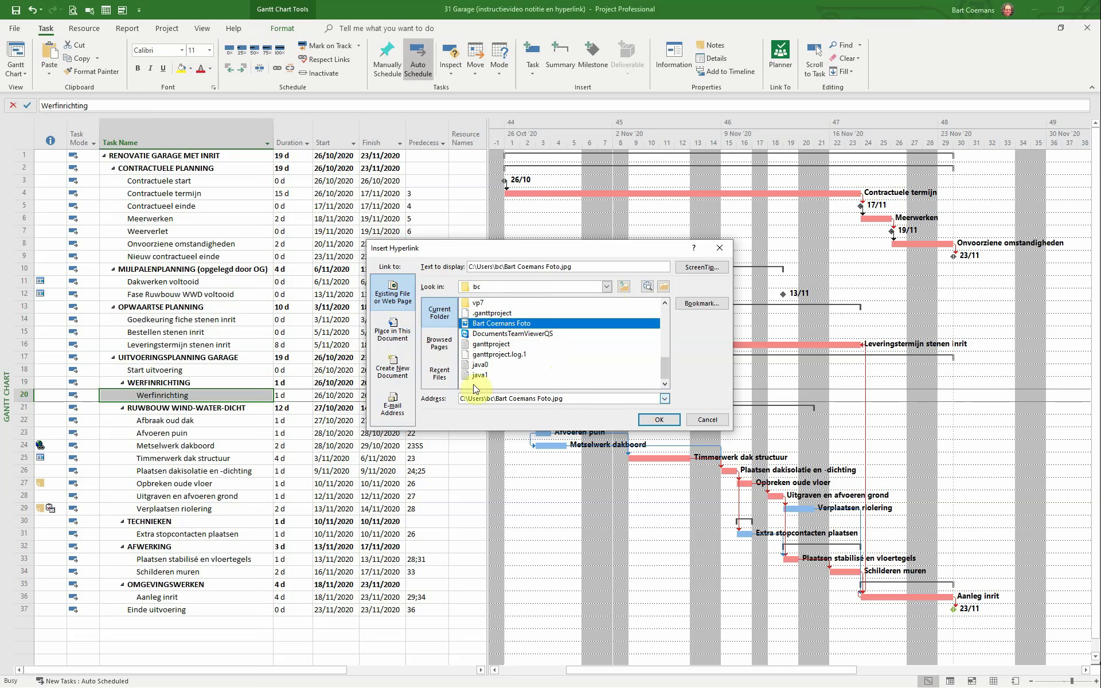
click(658, 422)
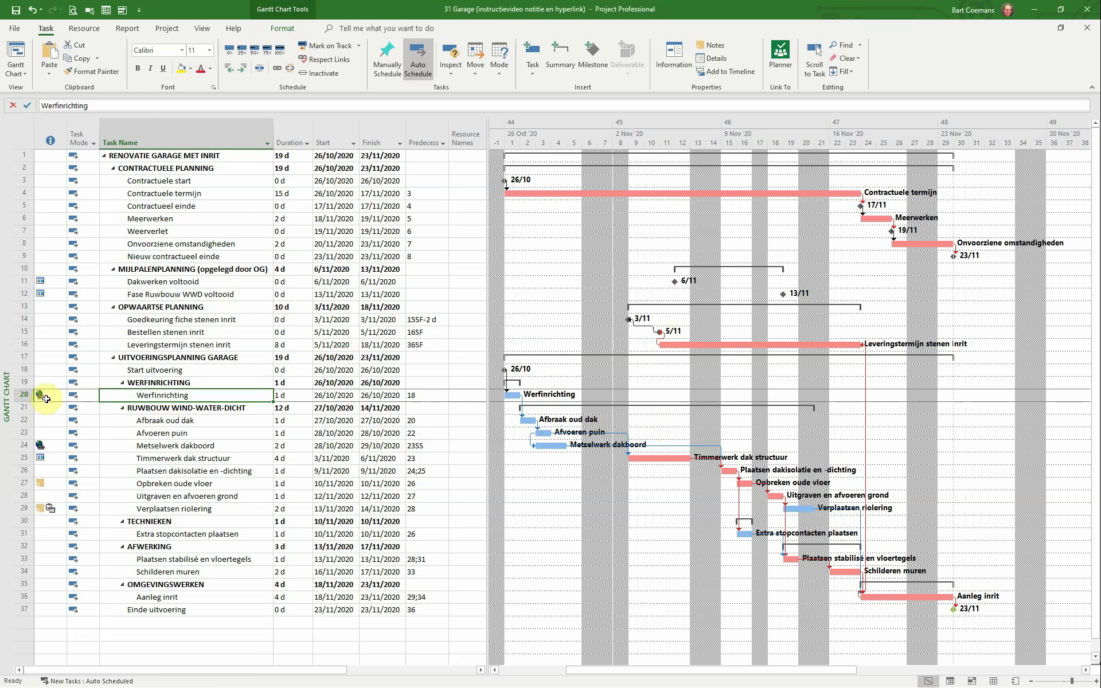
Open the photo linked to the task Werfinrichting, close the photo viewer and switch back to Microsoft Project
click(40, 395)
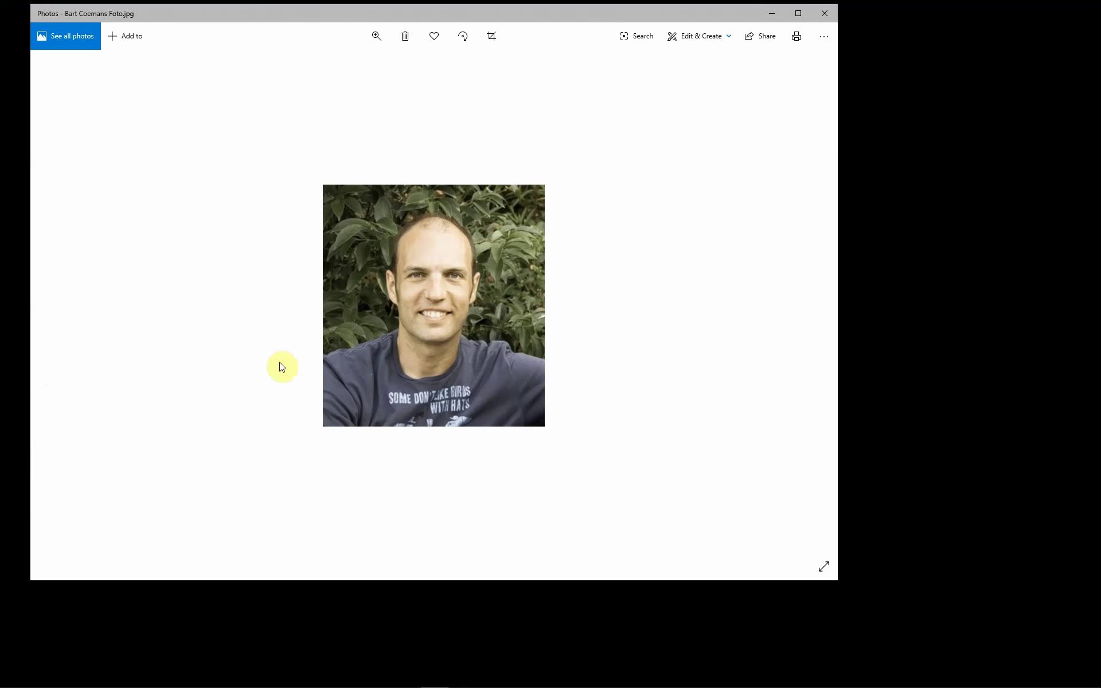
click(822, 14)
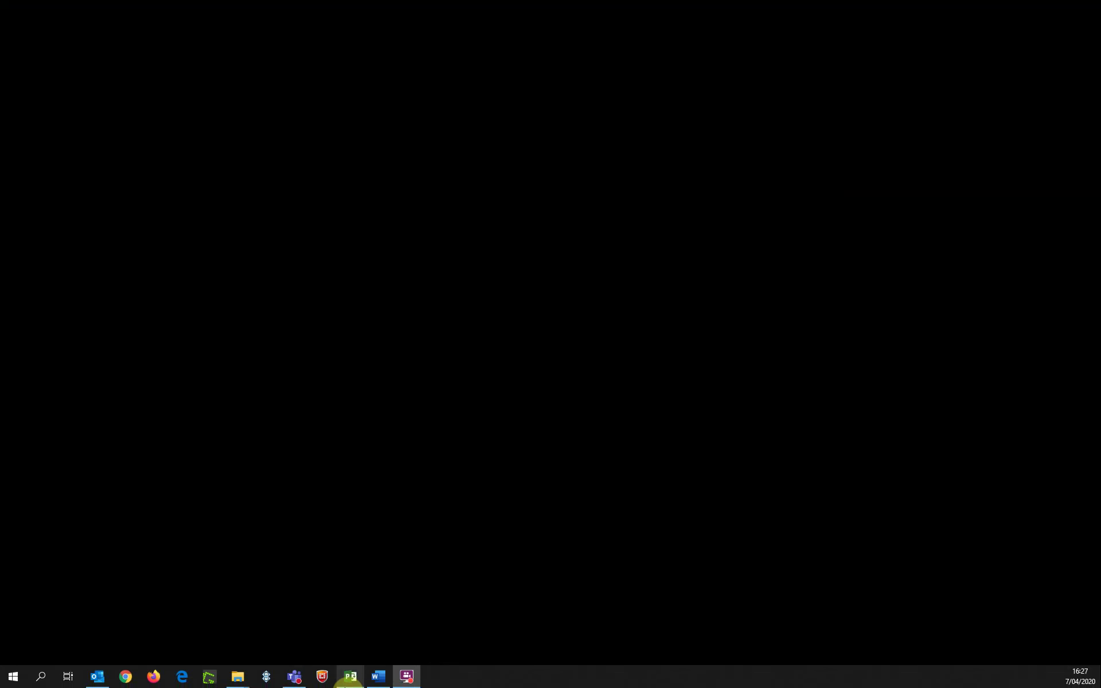
click(352, 657)
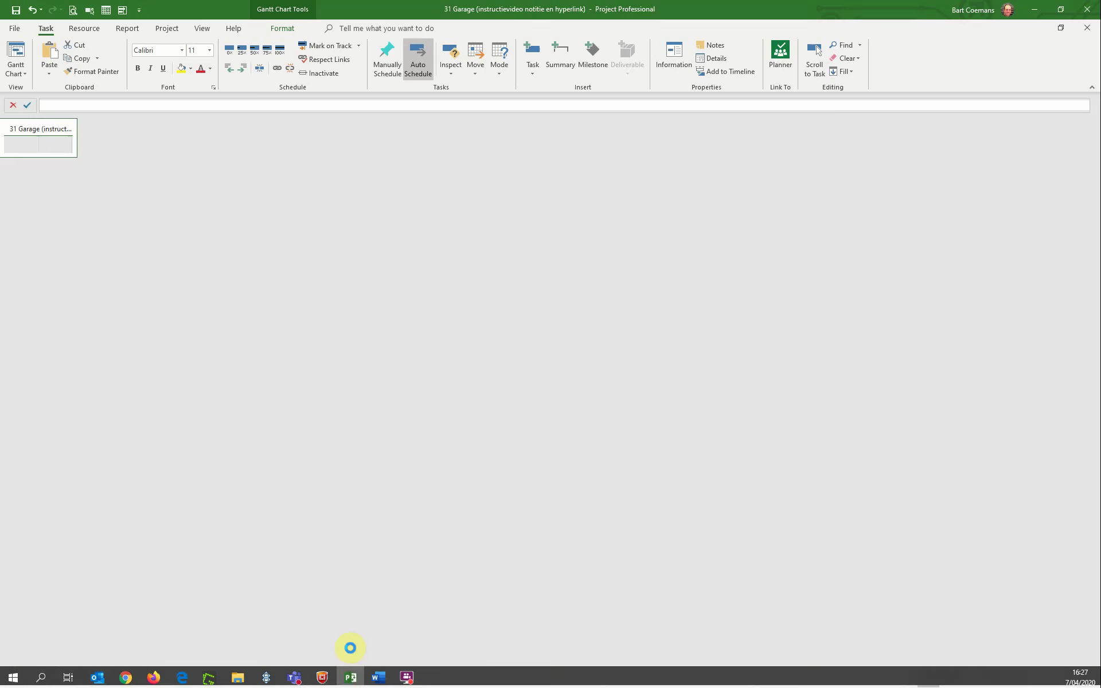